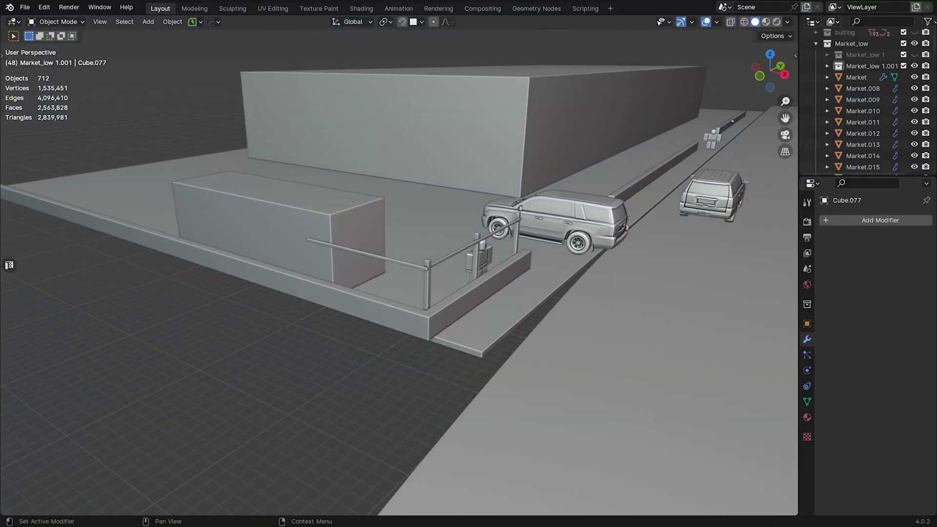
Move the duplicated blocky character along the X axis behind the low wall at the railing corner
{"action": "key", "text": "KP_Decimal"}
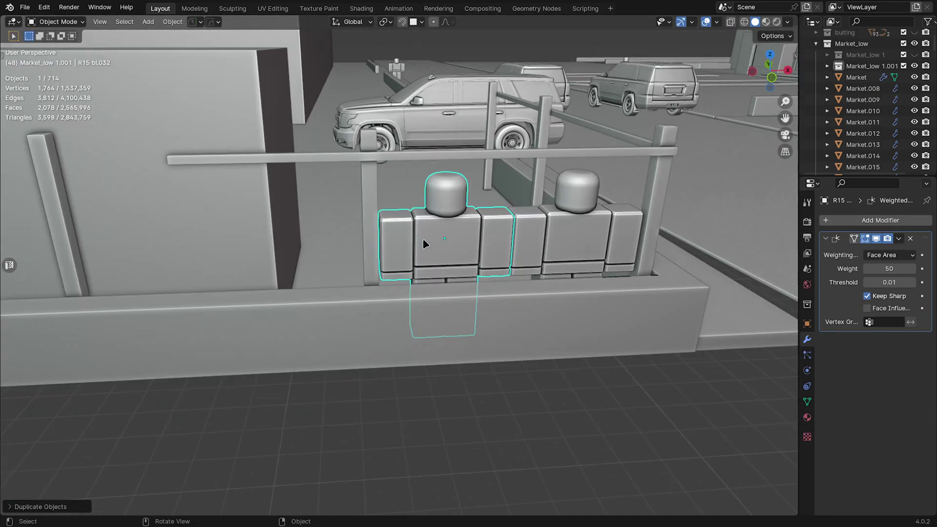
{"action": "key", "text": "g"}
{"action": "key", "text": "x"}
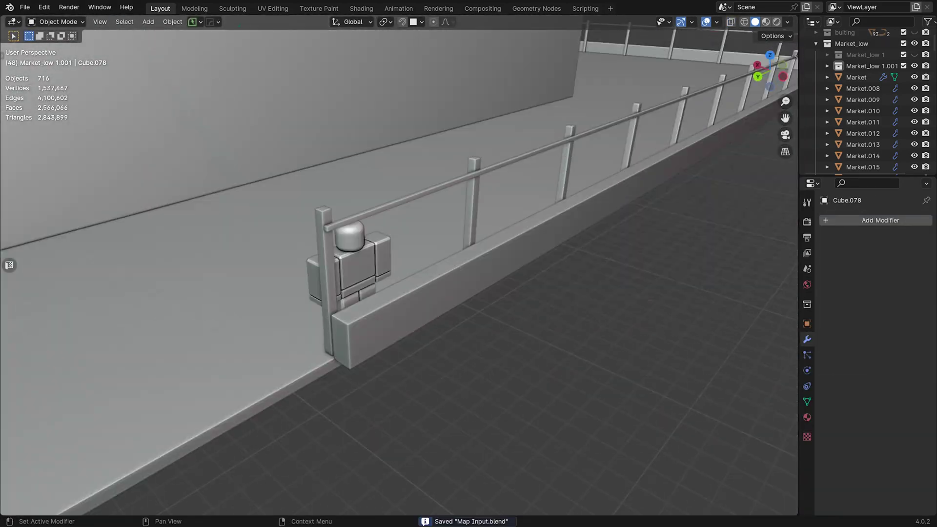
Open the X factor of the fence post array's relative offset for editing
{"action": "key", "text": "alt+Tab"}
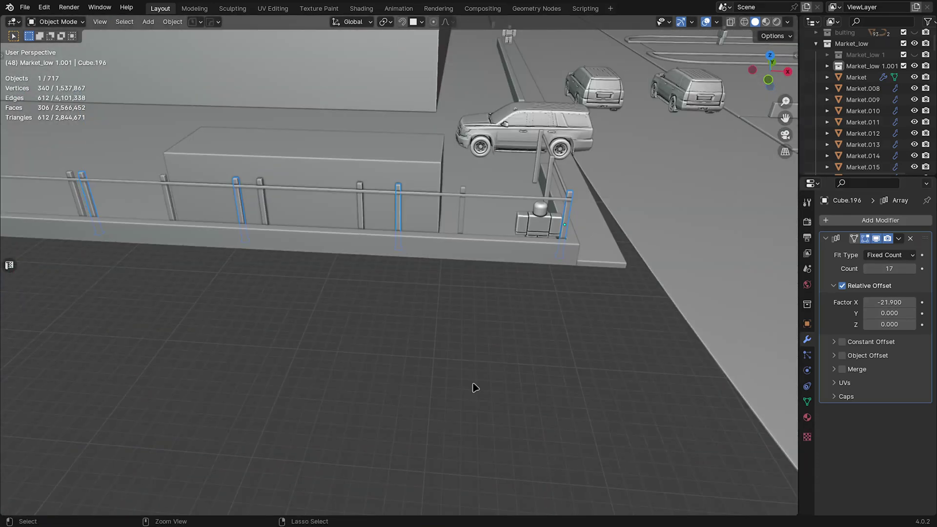
{"action": "left_click", "coordinate": [894, 304]}
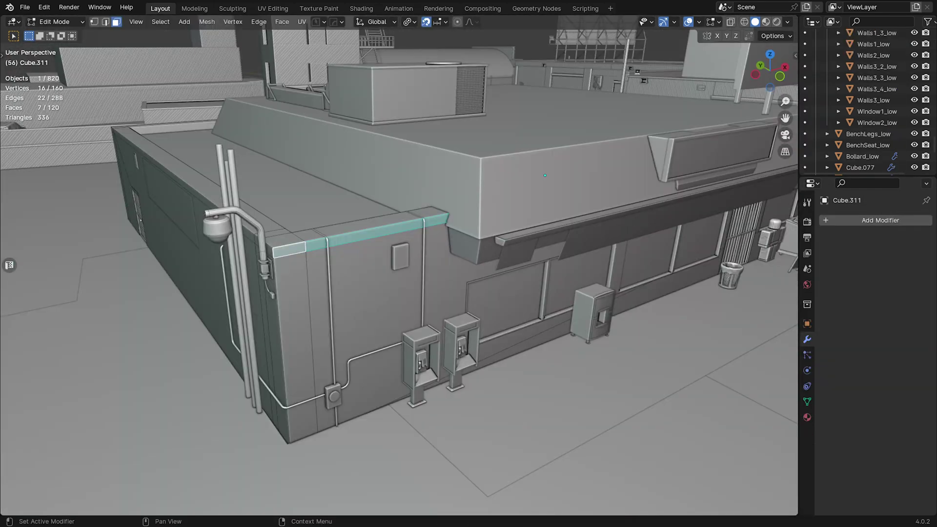
Extend the face selection along the narrow top trim strip around the corners of the building's flat-roofed section
{"action": "scroll", "coordinate": [437, 265], "scroll_direction": "up", "scroll_amount": 6}
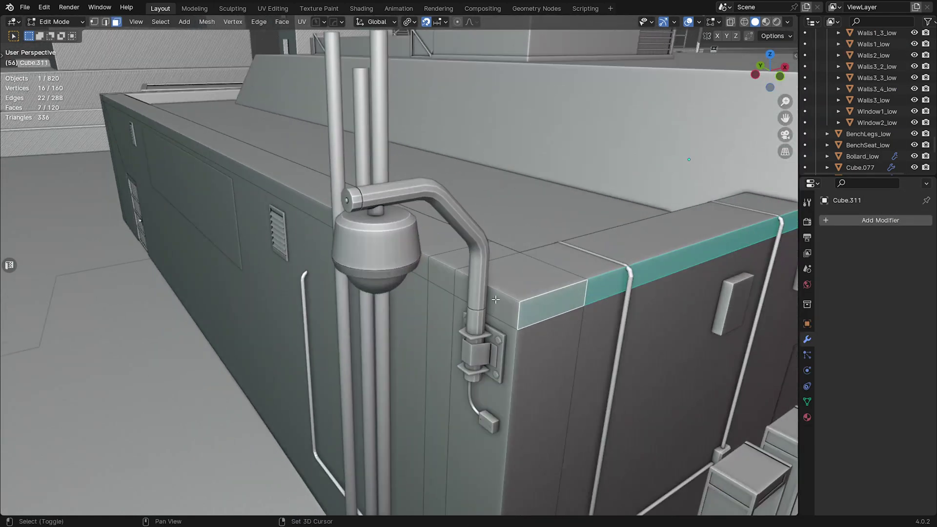
{"action": "left_click", "coordinate": [448, 282], "text": "shift"}
{"action": "scroll", "coordinate": [351, 247], "scroll_direction": "down", "scroll_amount": 4}
{"action": "left_click", "coordinate": [336, 225], "text": "shift"}
{"action": "middle_click_drag", "start_coordinate": [336, 224], "coordinate": [543, 235]}
{"action": "scroll", "coordinate": [405, 238], "scroll_direction": "up", "scroll_amount": 3}
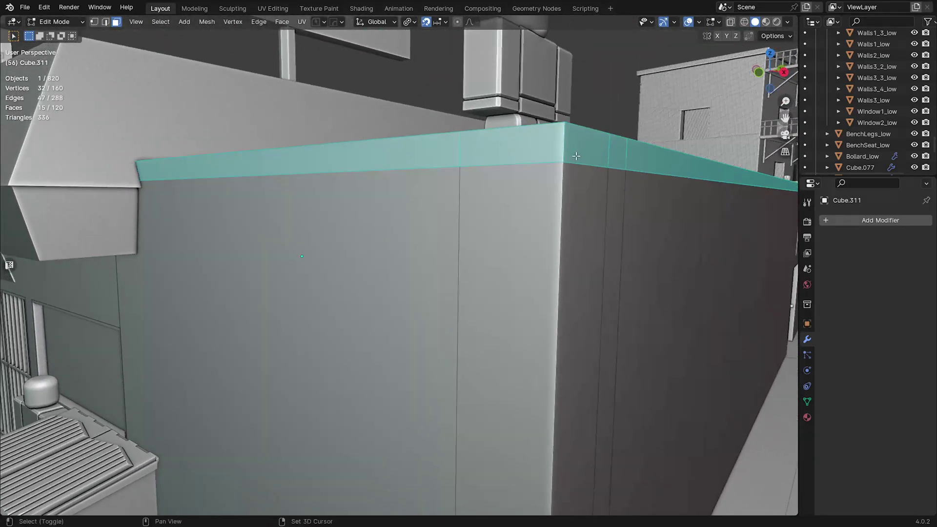
{"action": "middle_click_drag", "start_coordinate": [576, 155], "coordinate": [520, 229]}
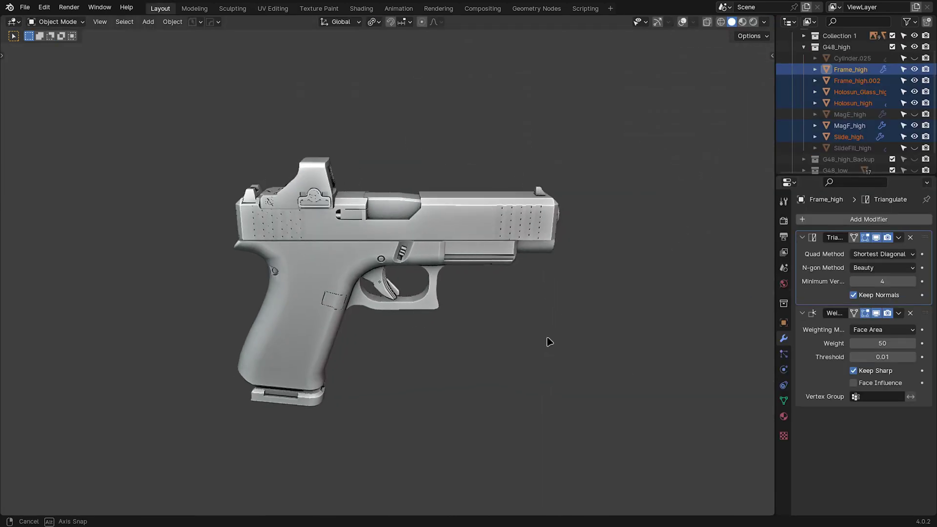
Move the pistol's slide, Holosun sight and sight glass together along the Y axis to the open, pulled-back position
{"action": "middle_click_drag", "start_coordinate": [595, 333], "coordinate": [642, 329]}
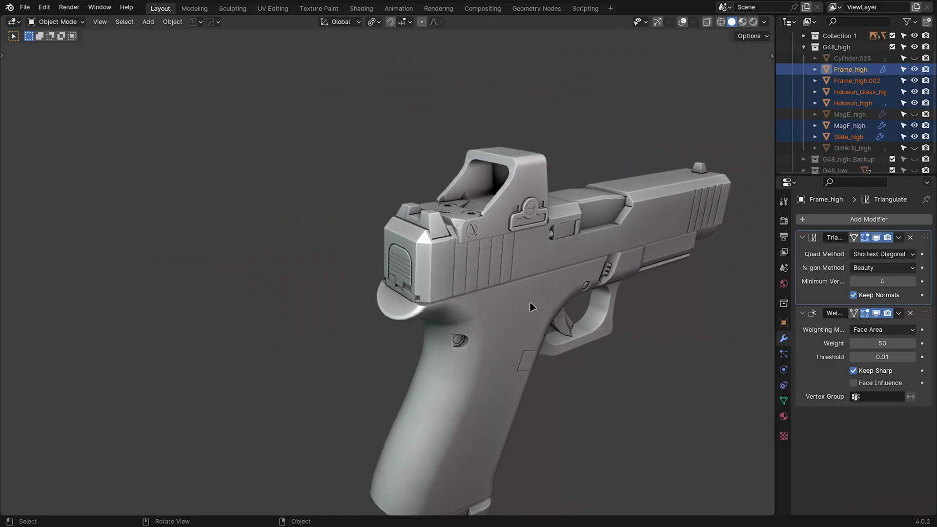
{"action": "middle_click_drag", "start_coordinate": [528, 300], "coordinate": [418, 296]}
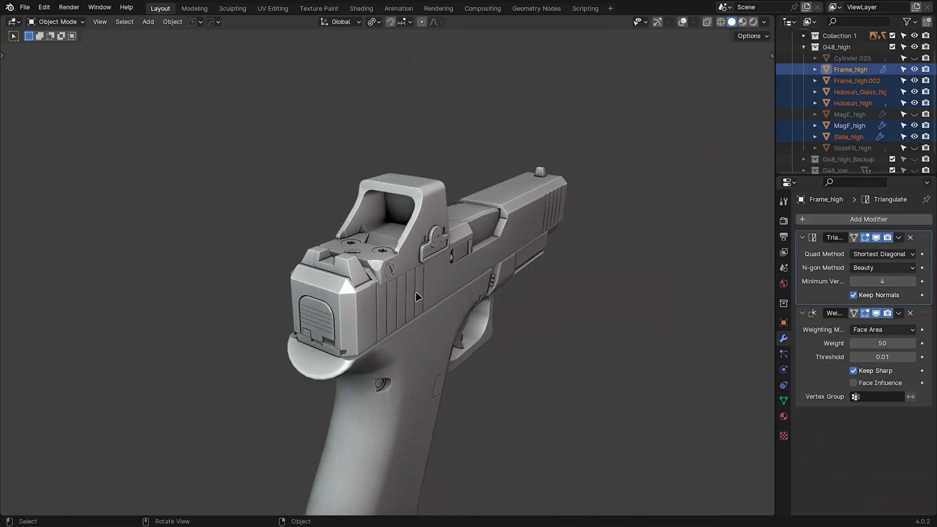
{"action": "middle_click_drag", "start_coordinate": [439, 221], "coordinate": [356, 223]}
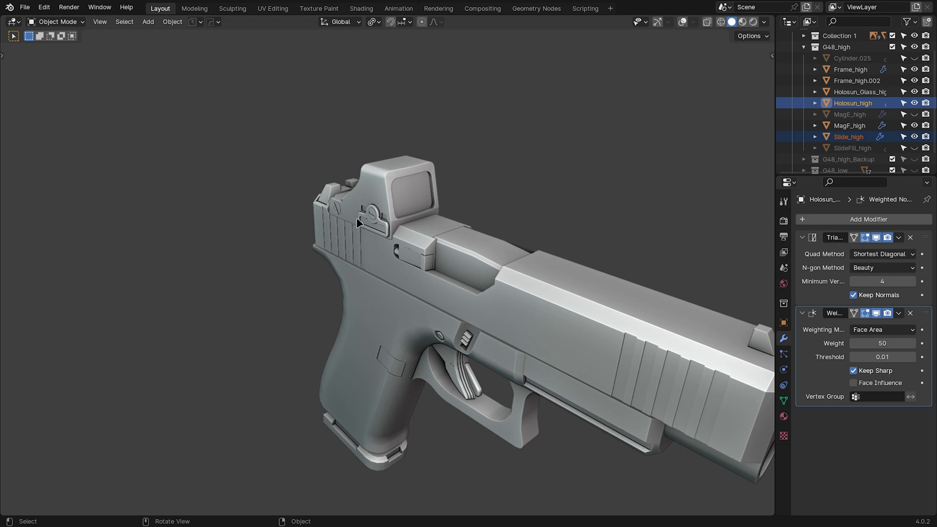
{"action": "left_click", "coordinate": [415, 192], "text": "shift"}
{"action": "middle_click_drag", "start_coordinate": [414, 191], "coordinate": [510, 245]}
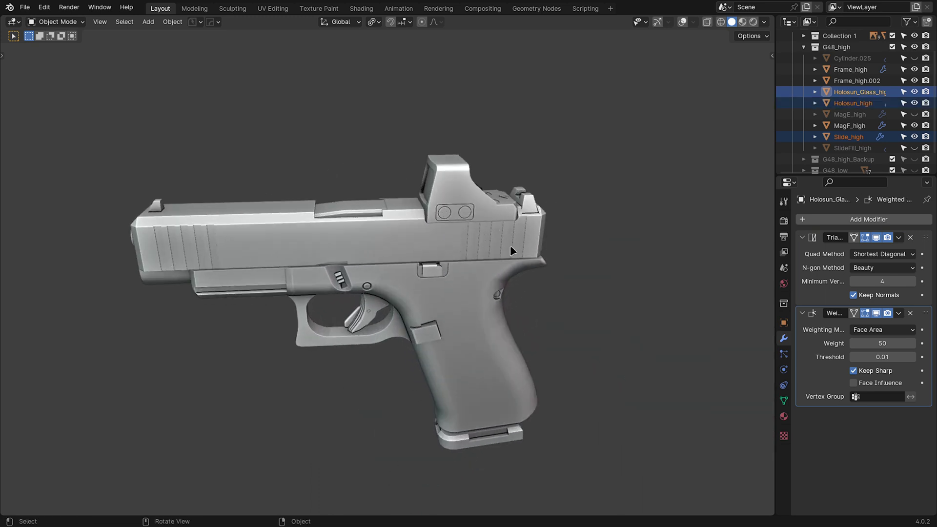
{"action": "key", "text": "g"}
{"action": "key", "text": "y"}
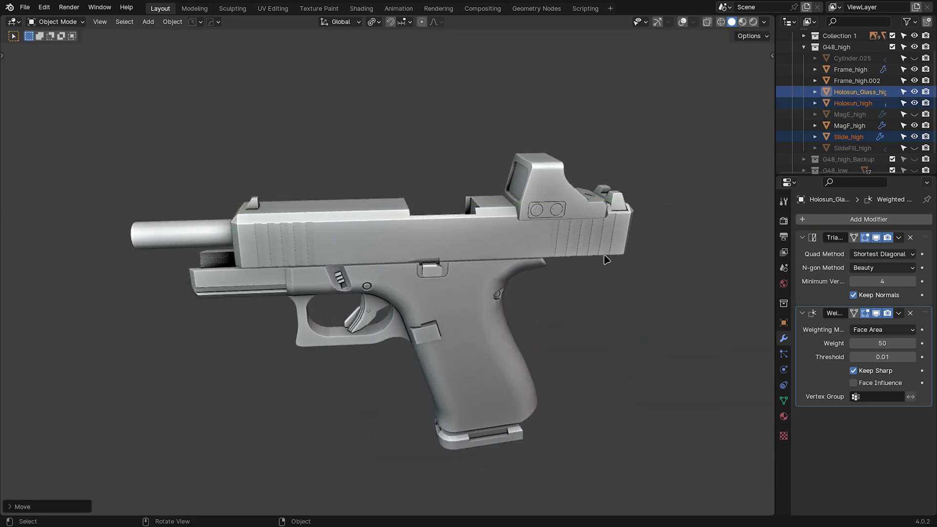
Move the pistol's magazine along the X axis, out to the side of the grip
{"action": "middle_click_drag", "start_coordinate": [433, 279], "coordinate": [505, 241]}
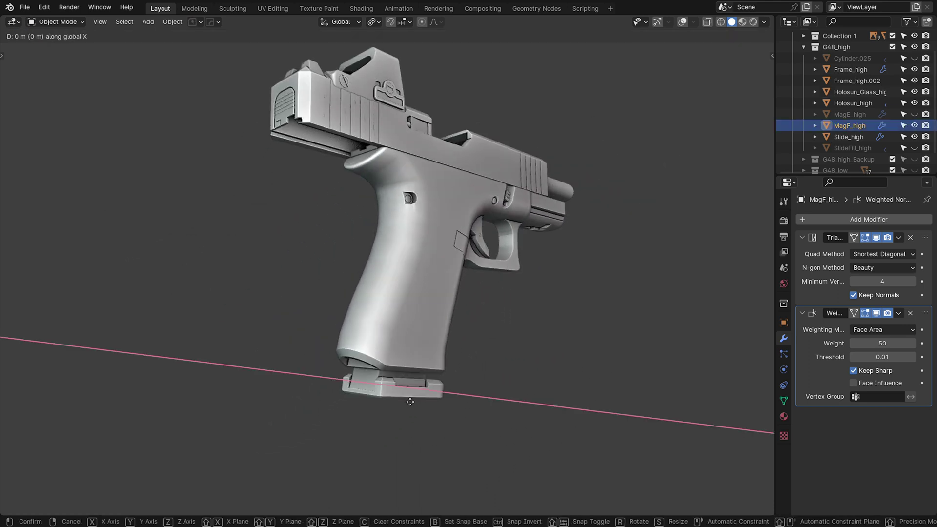
{"action": "left_click", "coordinate": [226, 400]}
Focus on the separated magazine and examine its cartridges, body and baseplate, along with the opened pistol
{"action": "middle_click_drag", "start_coordinate": [226, 399], "coordinate": [423, 298]}
{"action": "middle_click_drag", "start_coordinate": [428, 265], "coordinate": [322, 293]}
{"action": "left_click", "coordinate": [440, 277]}
{"action": "left_click", "coordinate": [376, 288]}
{"action": "left_click", "coordinate": [322, 293]}
{"action": "key", "text": "f"}
{"action": "middle_click_drag", "start_coordinate": [397, 290], "coordinate": [260, 316]}
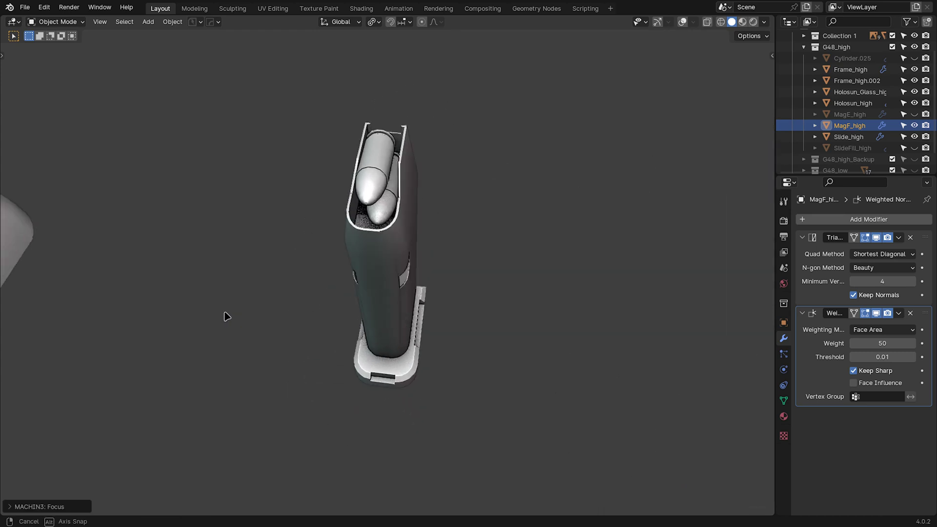
{"action": "middle_click_drag", "start_coordinate": [460, 293], "coordinate": [483, 187]}
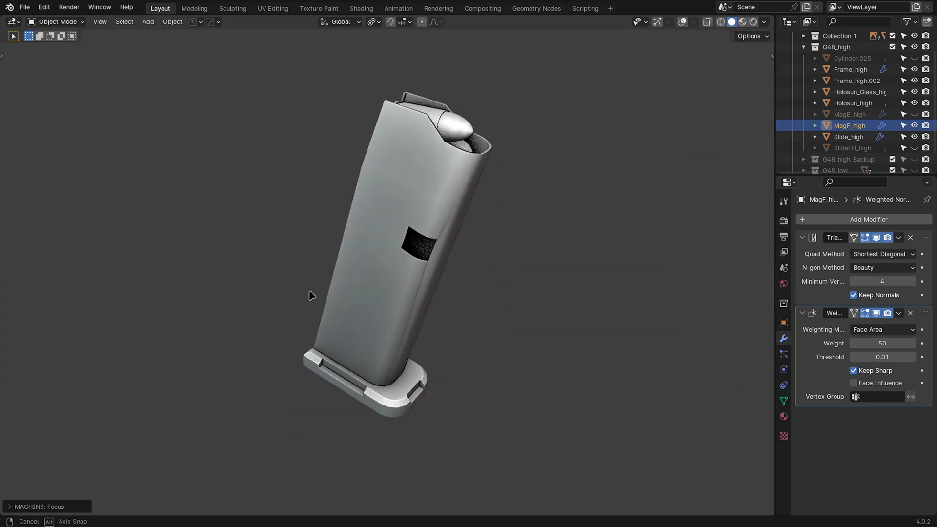
{"action": "scroll", "coordinate": [305, 286], "scroll_direction": "down", "scroll_amount": 8}
{"action": "middle_click_drag", "start_coordinate": [311, 295], "coordinate": [299, 277]}
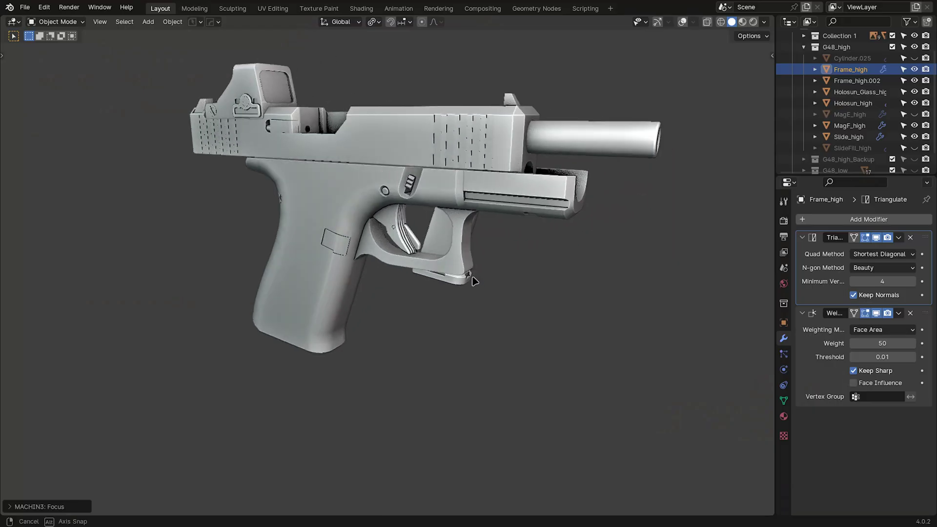
{"action": "middle_click_drag", "start_coordinate": [473, 280], "coordinate": [568, 301]}
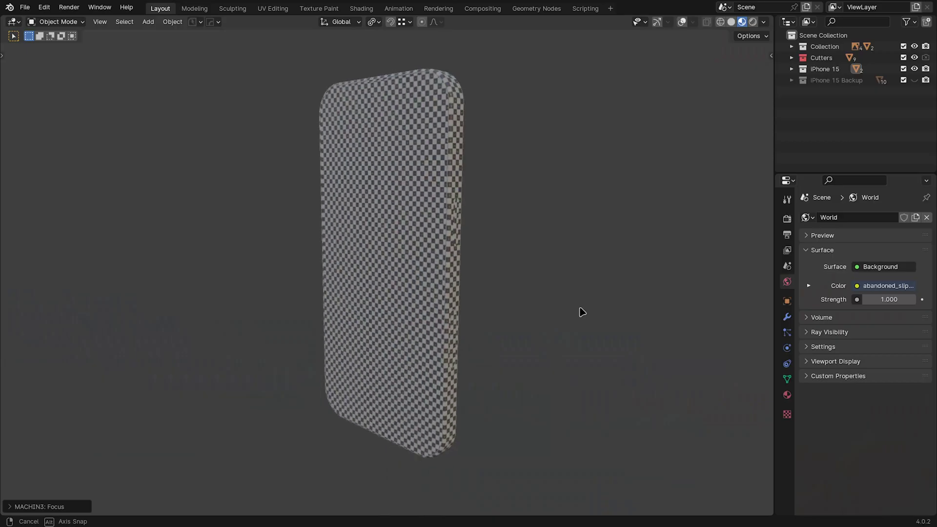
{"action": "mouse_move", "coordinate": [579, 311]}
{"action": "middle_mouse_down"}
{"action": "mouse_move", "coordinate": [690, 310]}
{"action": "mouse_move", "coordinate": [21, 310]}
{"action": "mouse_move", "coordinate": [673, 309]}
{"action": "mouse_move", "coordinate": [538, 310]}
{"action": "mouse_move", "coordinate": [561, 317]}
{"action": "middle_mouse_up"}
{"action": "key", "text": "z"}
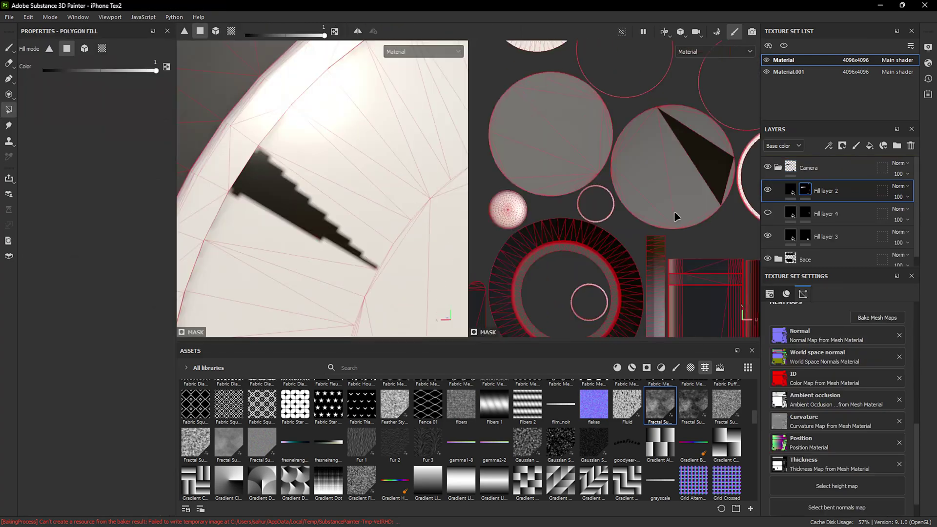
Examine the textured iPhone's camera, back, sides and screen in Substance 3D Painter, rotating the environment lighting as well
{"action": "scroll", "coordinate": [650, 216], "scroll_direction": "up", "scroll_amount": 5}
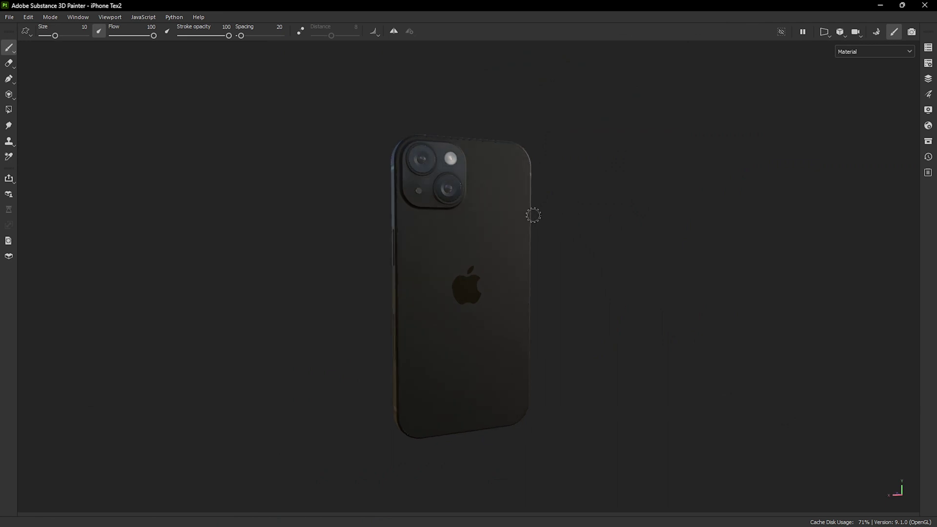
{"action": "scroll", "coordinate": [598, 264], "scroll_direction": "down", "scroll_amount": 2}
{"action": "scroll", "coordinate": [596, 265], "scroll_direction": "up", "scroll_amount": 6}
{"action": "left_click_drag", "start_coordinate": [594, 268], "coordinate": [518, 276], "text": "alt"}
{"action": "scroll", "coordinate": [660, 267], "scroll_direction": "down", "scroll_amount": 3}
{"action": "scroll", "coordinate": [575, 266], "scroll_direction": "down", "scroll_amount": 2}
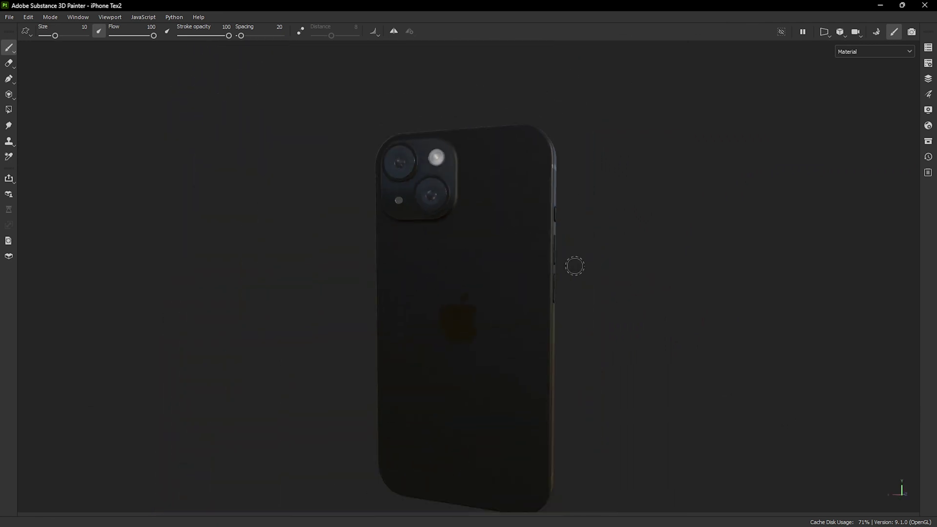
{"action": "left_click_drag", "start_coordinate": [574, 265], "coordinate": [377, 296], "text": "alt"}
{"action": "mouse_move", "coordinate": [493, 277]}
{"action": "left_mouse_down", "text": "alt"}
{"action": "mouse_move", "coordinate": [607, 273]}
{"action": "mouse_move", "coordinate": [496, 263]}
{"action": "left_mouse_up", "text": "alt"}
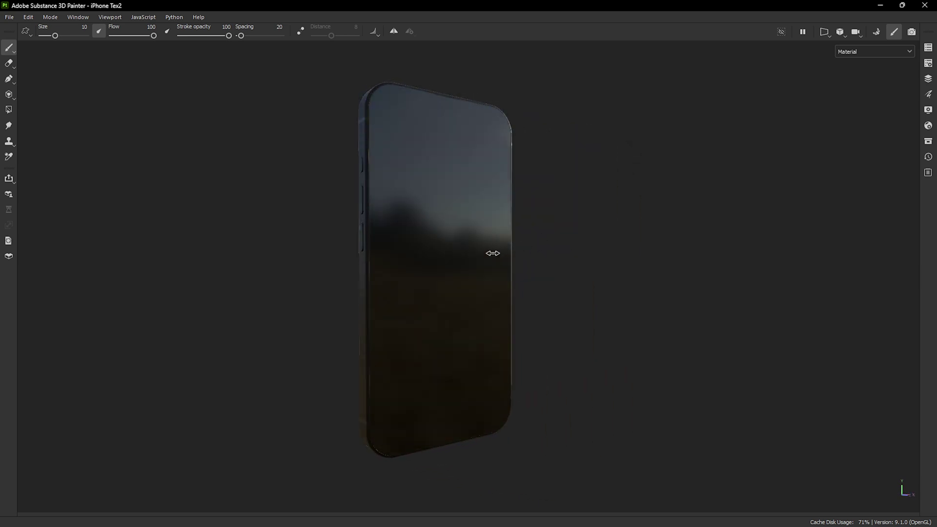
{"action": "left_click_drag", "start_coordinate": [495, 226], "coordinate": [486, 271], "text": "alt"}
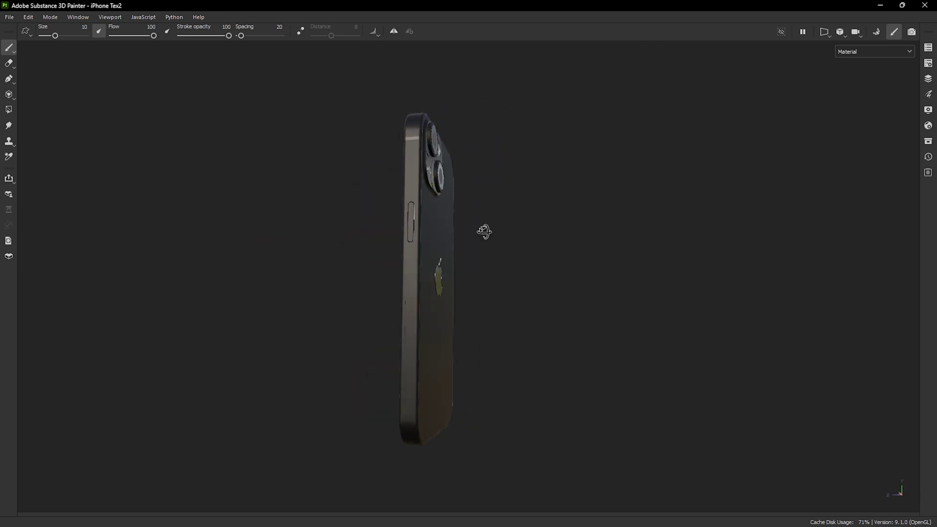
{"action": "right_click_drag", "start_coordinate": [463, 299], "coordinate": [473, 310], "text": "shift"}
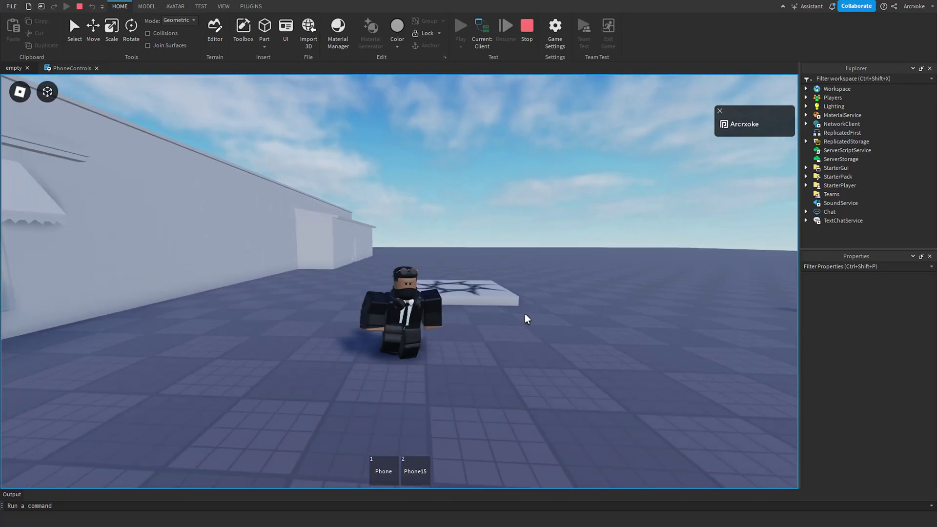
Toggle the Phone15 tool on the character in the Roblox Studio playtest
{"action": "key", "text": "2"}
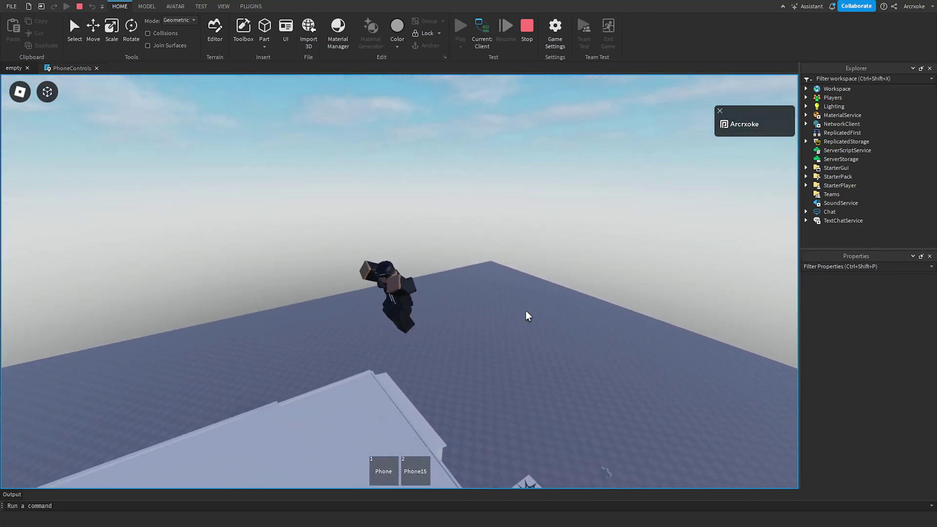
{"action": "key", "text": "2"}
{"action": "key", "text": "2"}
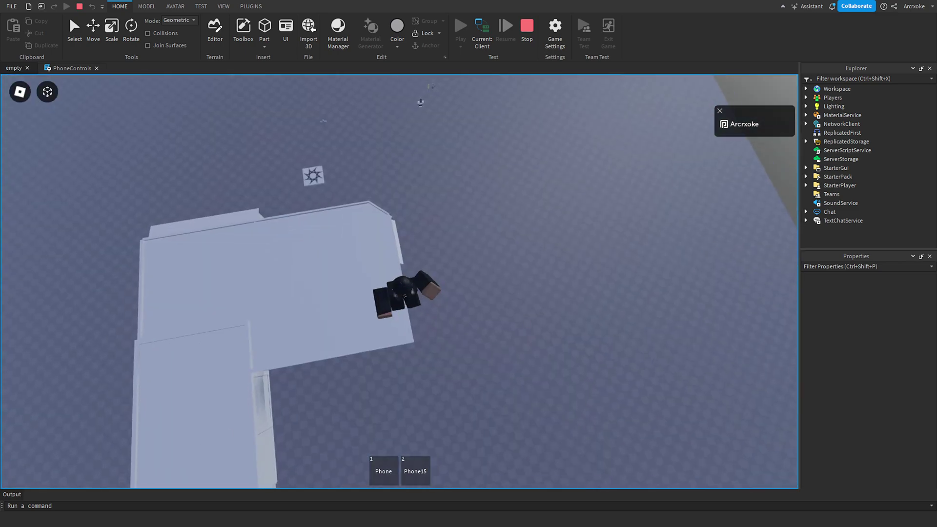